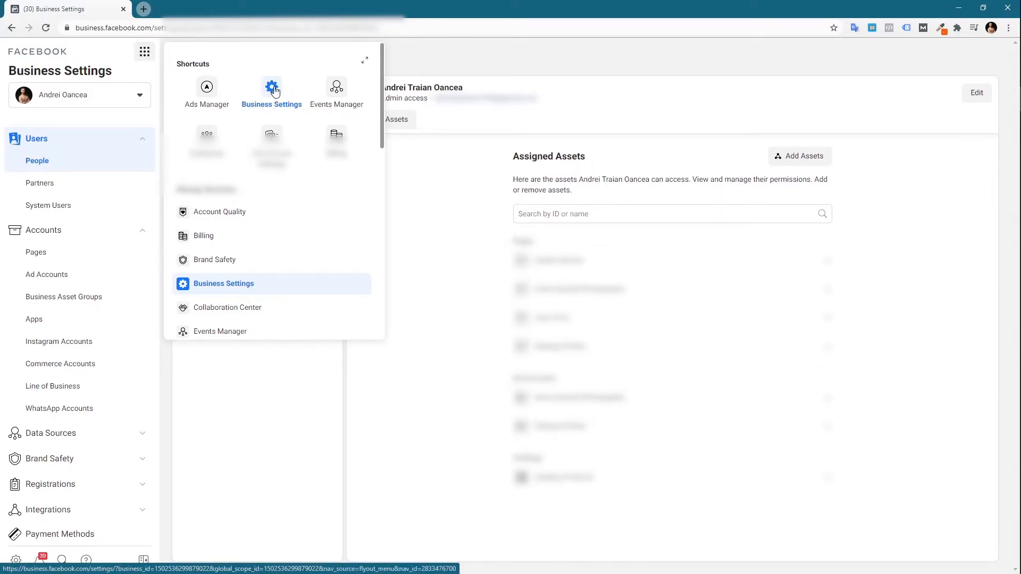
Show the business's pixels under the data sources in Business Settings
click(114, 124)
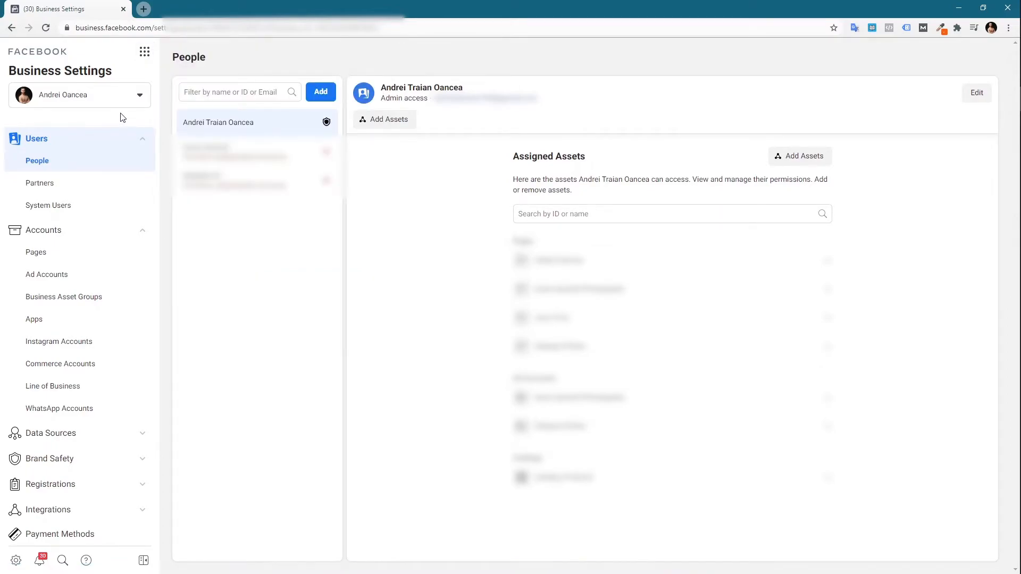
click(96, 441)
click(87, 478)
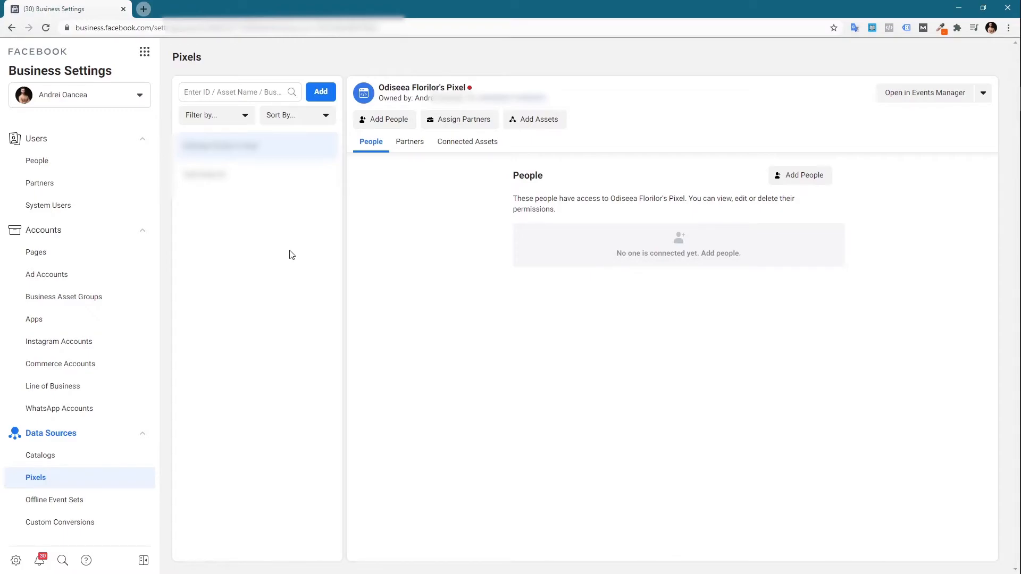
Add a new pixel named "Demo Pixel", leaving the optional website URL blank
click(329, 102)
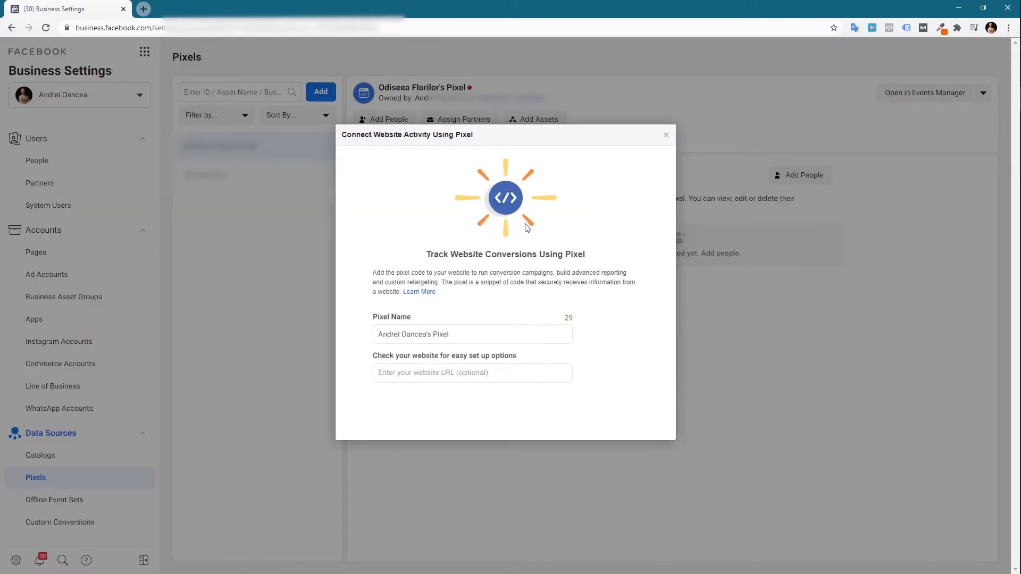
triple_click(453, 335)
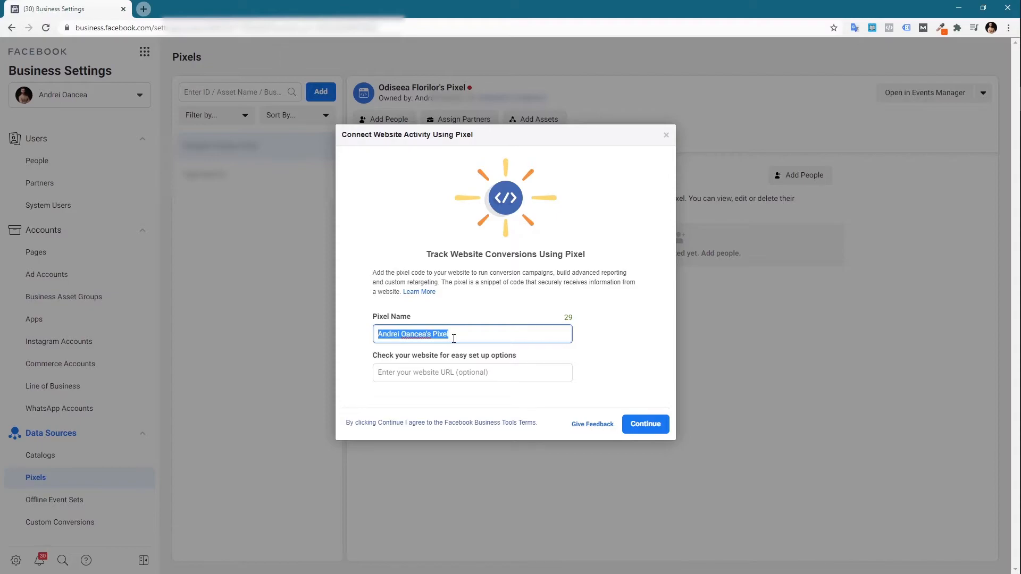
key(BackSpace)
text(Dem)
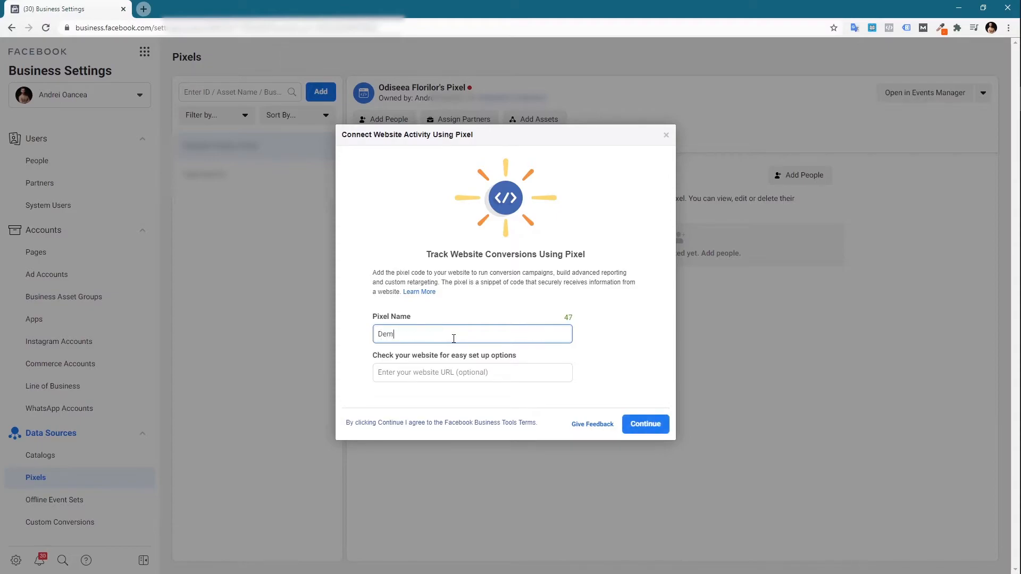
text(o Pixel)
click(511, 303)
click(656, 428)
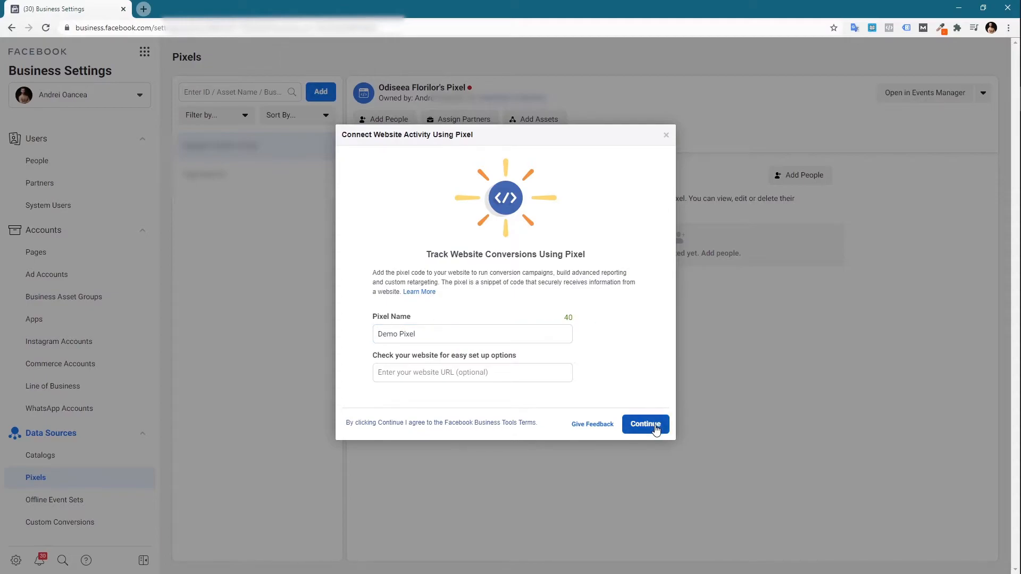
click(656, 429)
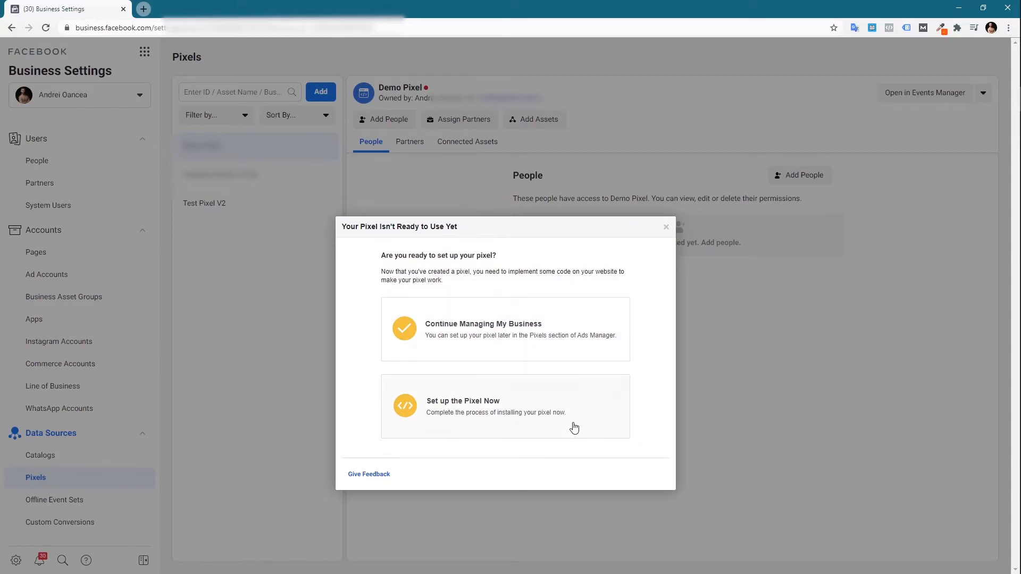
Set up the pixel now by manually adding code to the website, and copy its base code to the clipboard
click(518, 412)
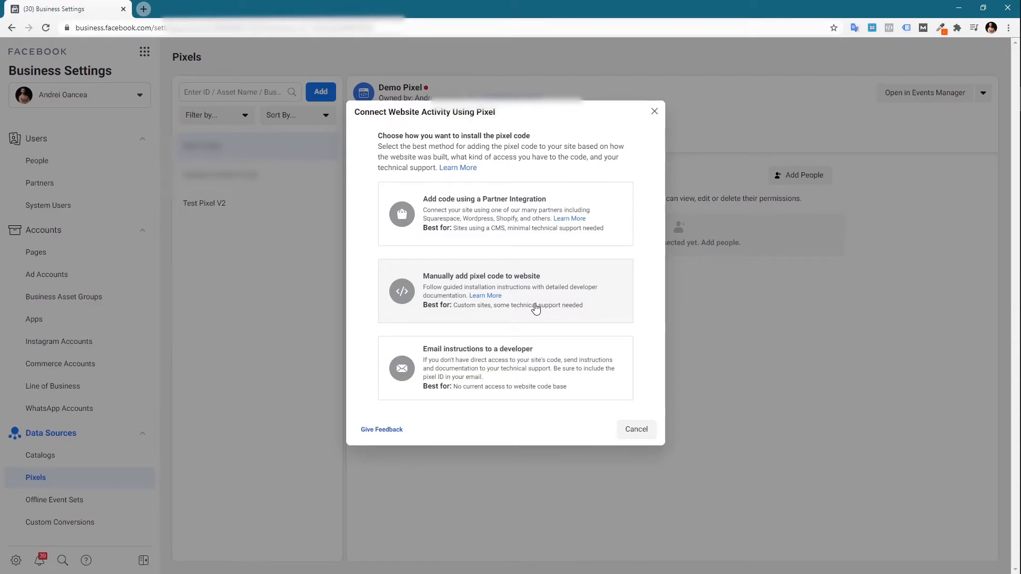
click(536, 308)
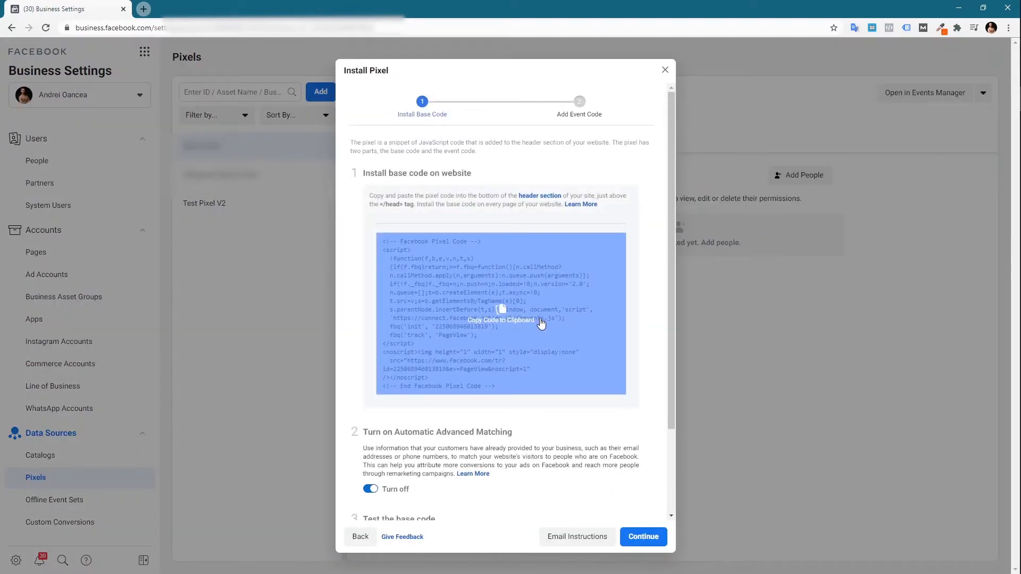
click(540, 323)
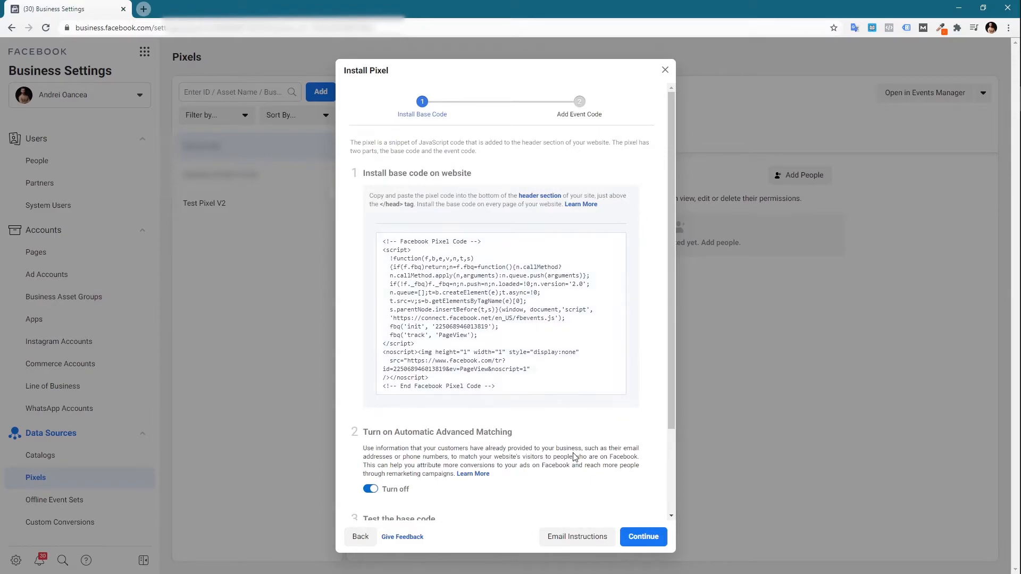
scroll(574, 456, down, 3)
scroll(574, 456, up, 3)
click(498, 317)
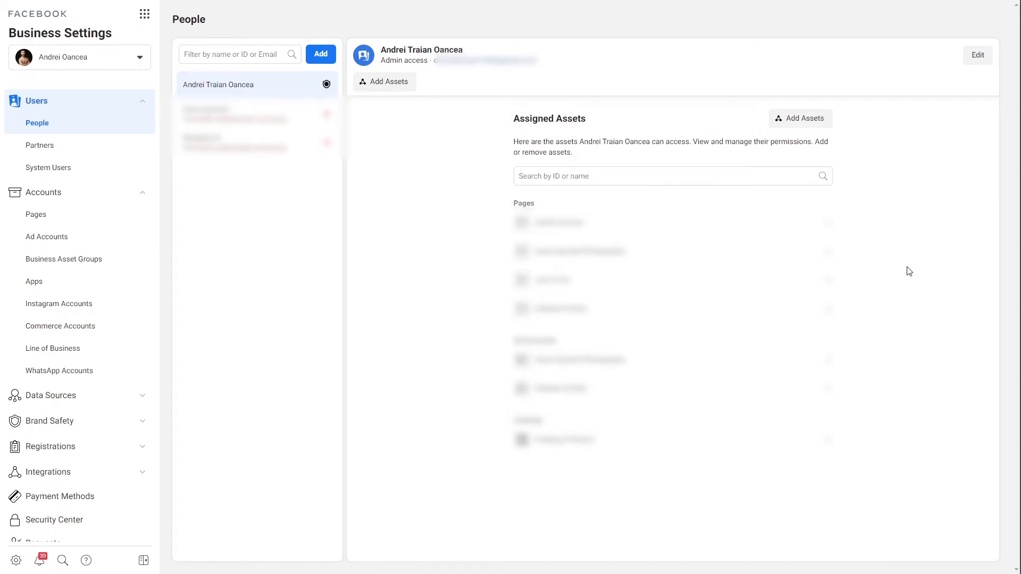
Switch to Events Manager and show the Demo Pixel data source
click(145, 15)
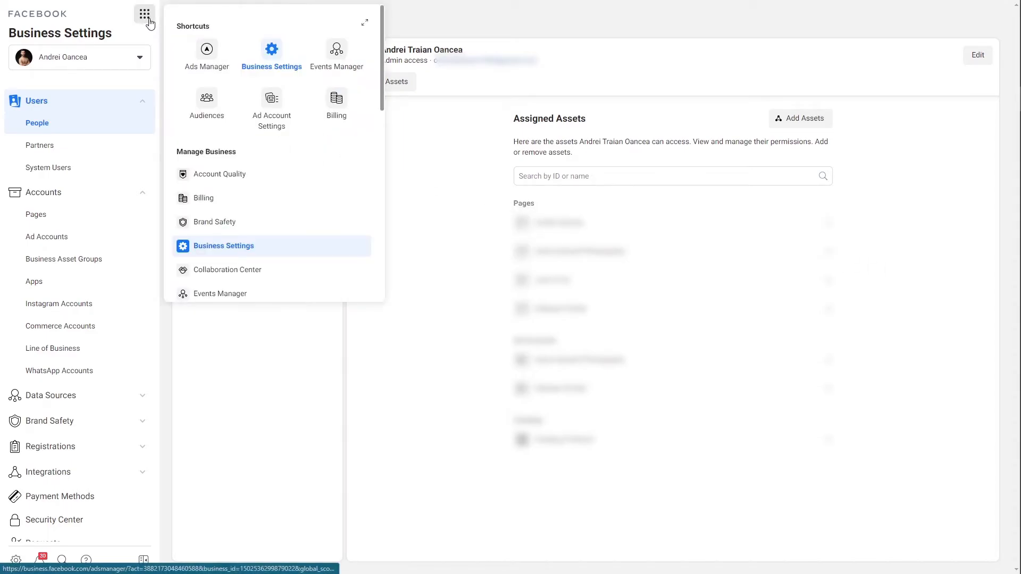
click(336, 53)
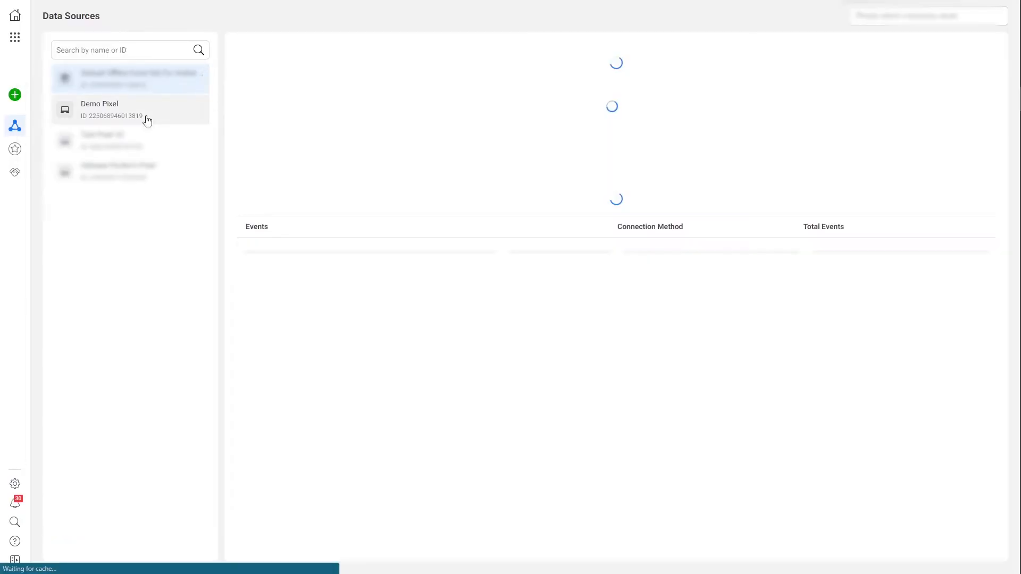
click(148, 120)
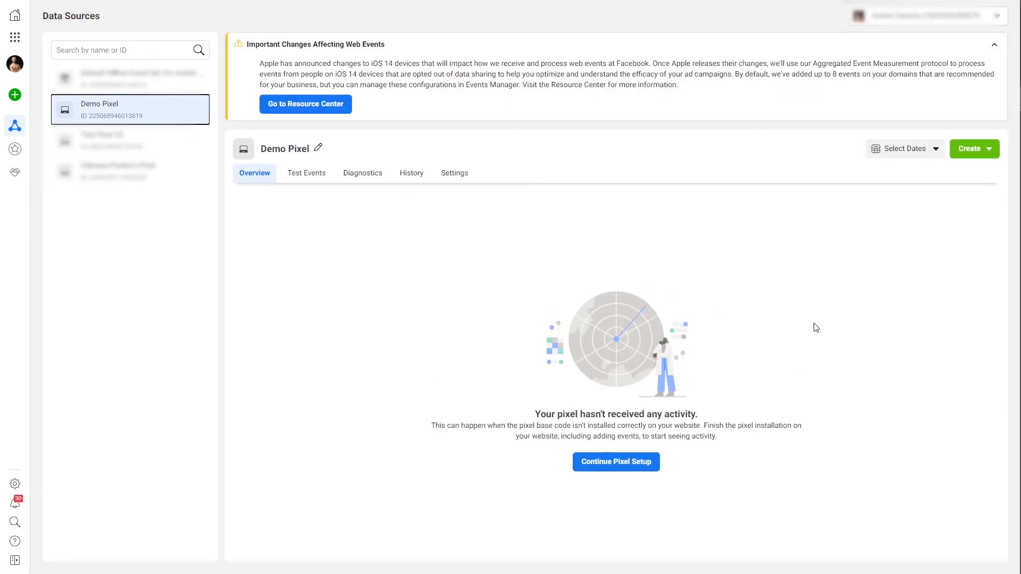
Continue Demo Pixel's setup with the Facebook Pixel connection method and manual installation, and copy the base code
click(636, 472)
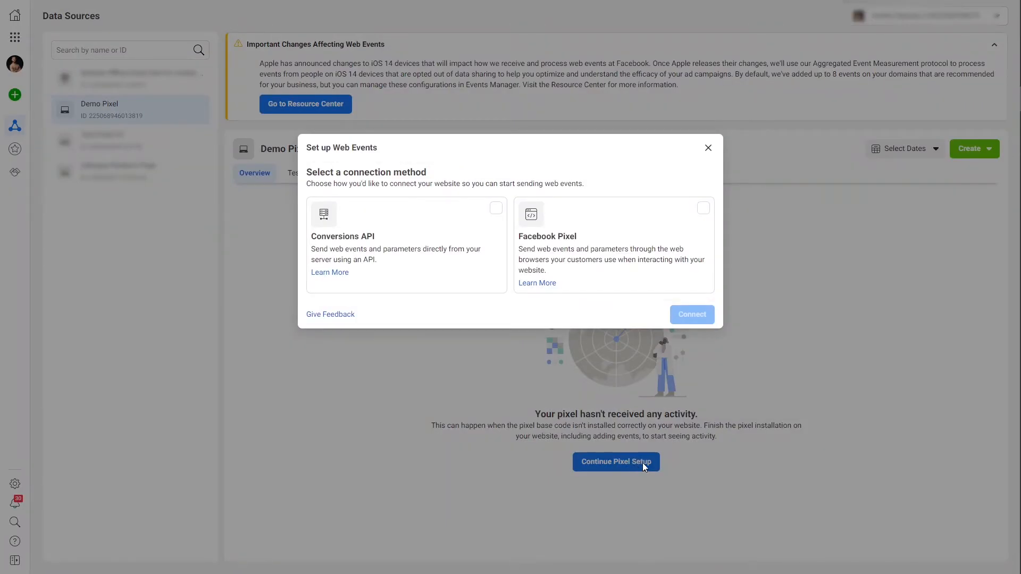
click(588, 248)
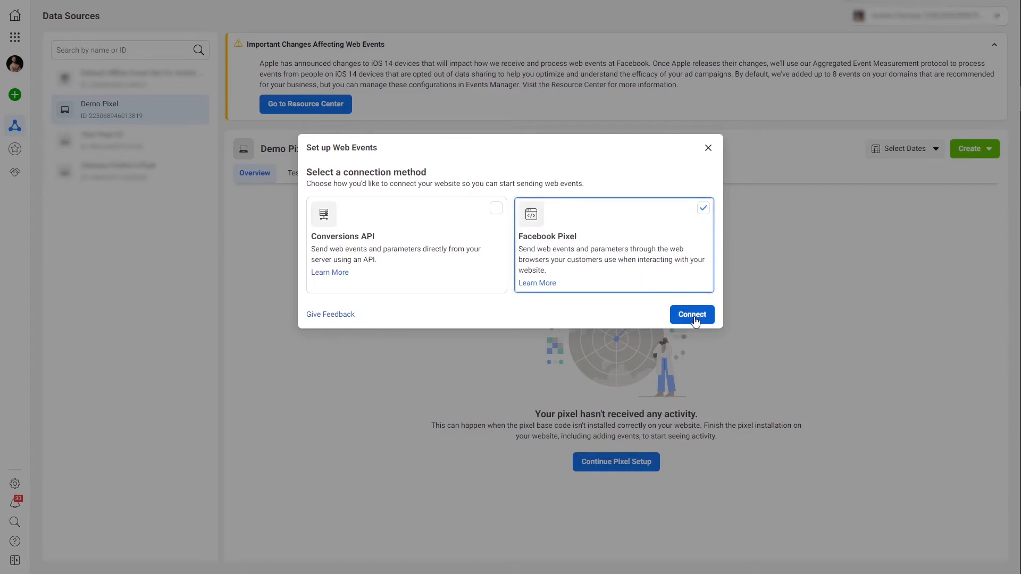
click(693, 316)
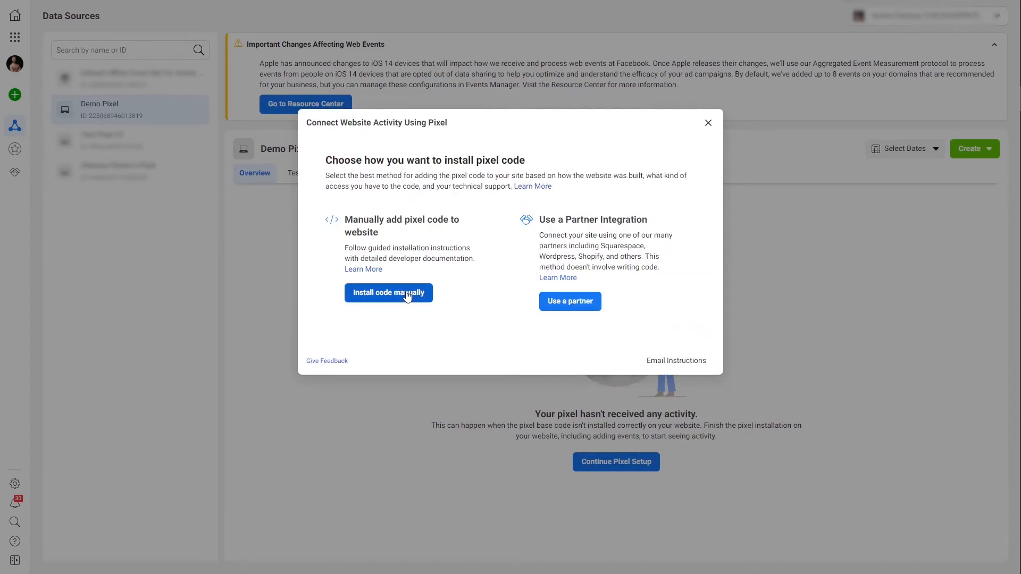
click(387, 293)
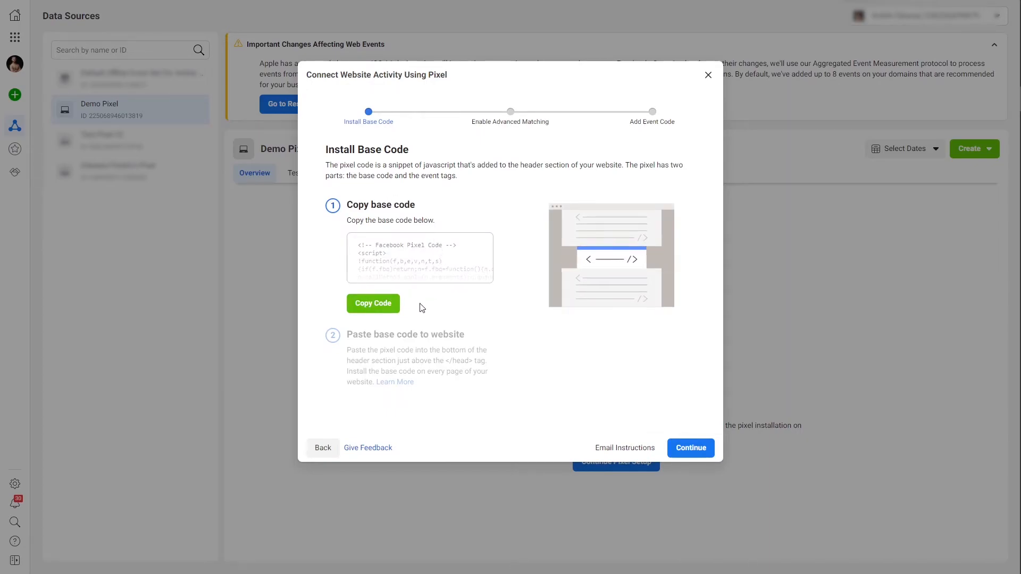
click(383, 308)
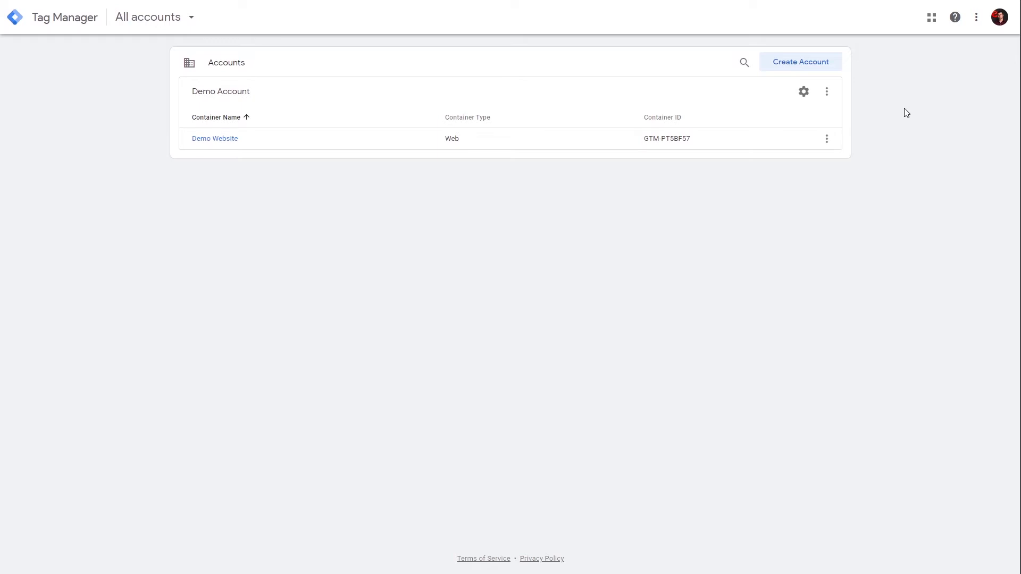
In Google Tag Manager, create a new tag named "FB Pixel - Base Code" in the Demo Website container
click(230, 142)
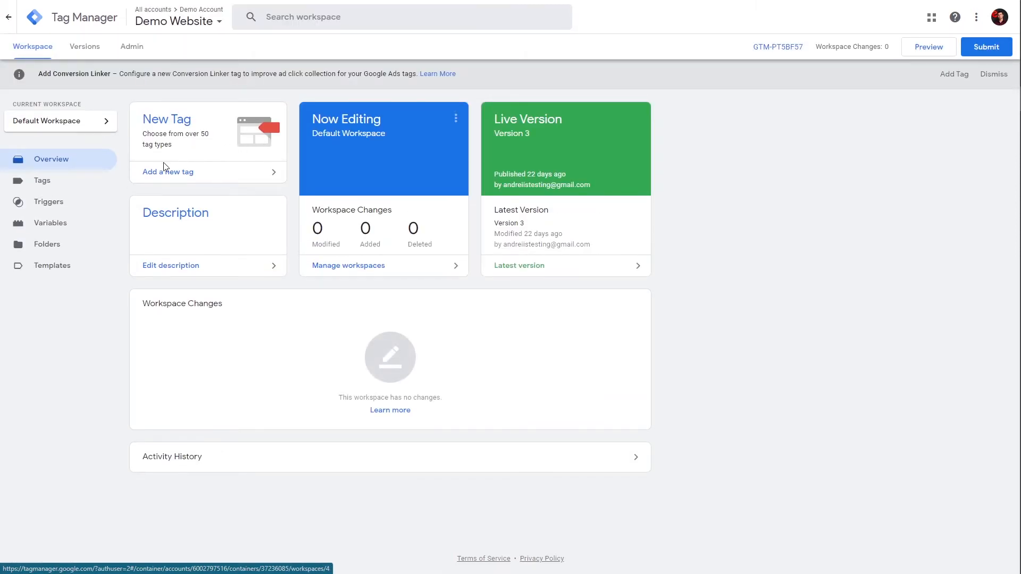
click(85, 185)
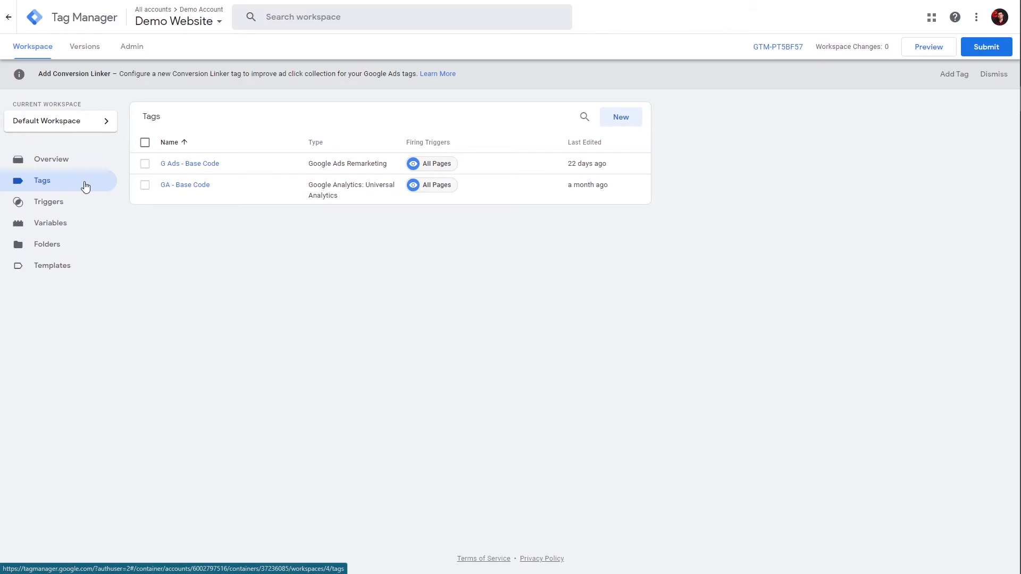
click(627, 123)
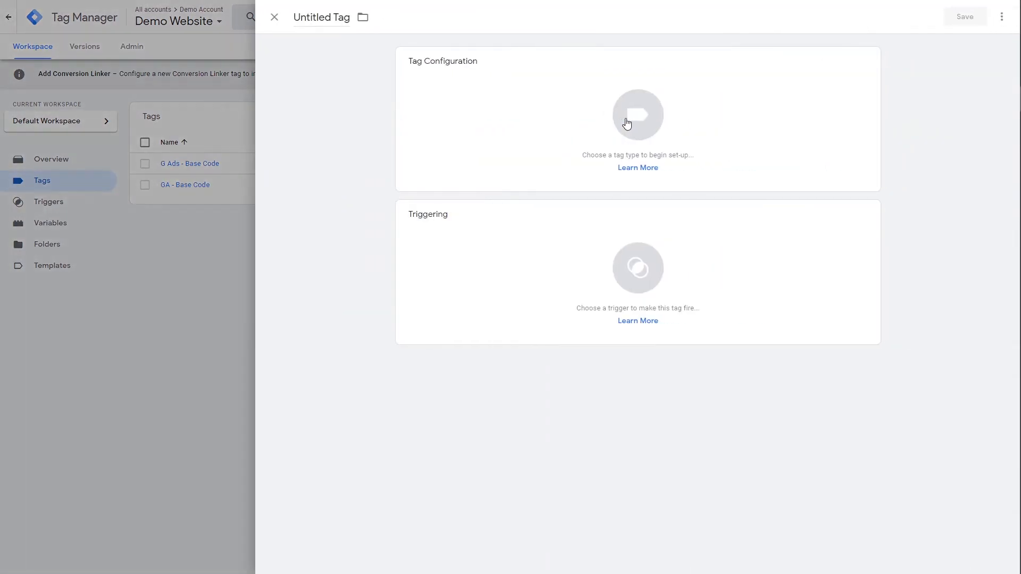
click(322, 17)
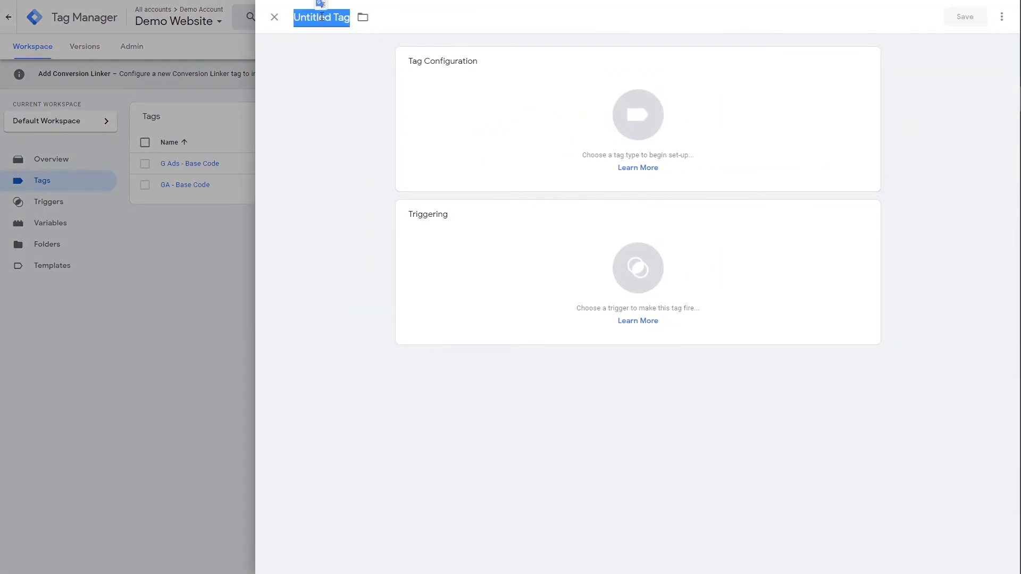
text(FB )
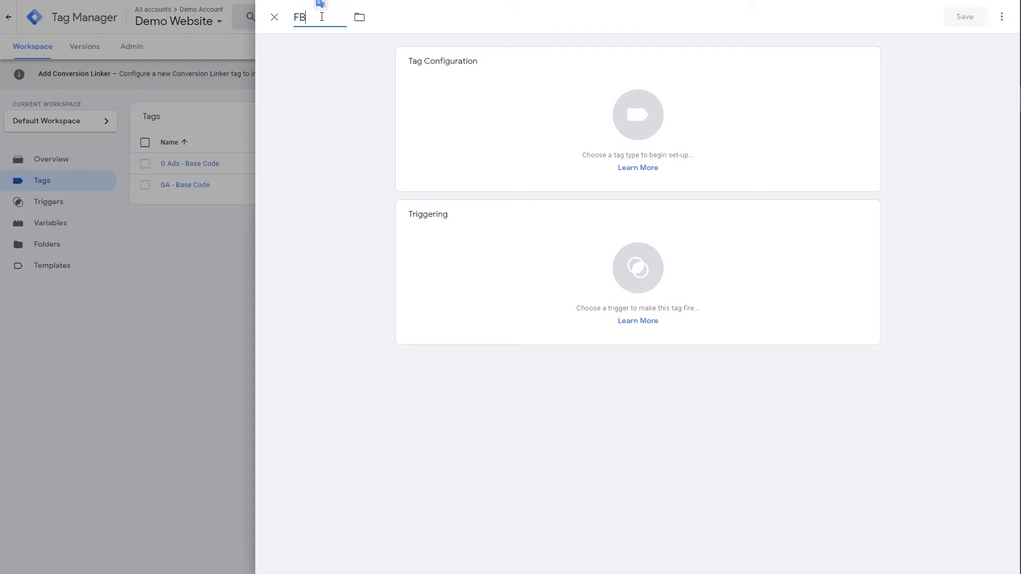
text(Pixel - Base Code)
Set the tag type to Custom HTML and paste the copied Facebook pixel base code as its HTML
click(498, 105)
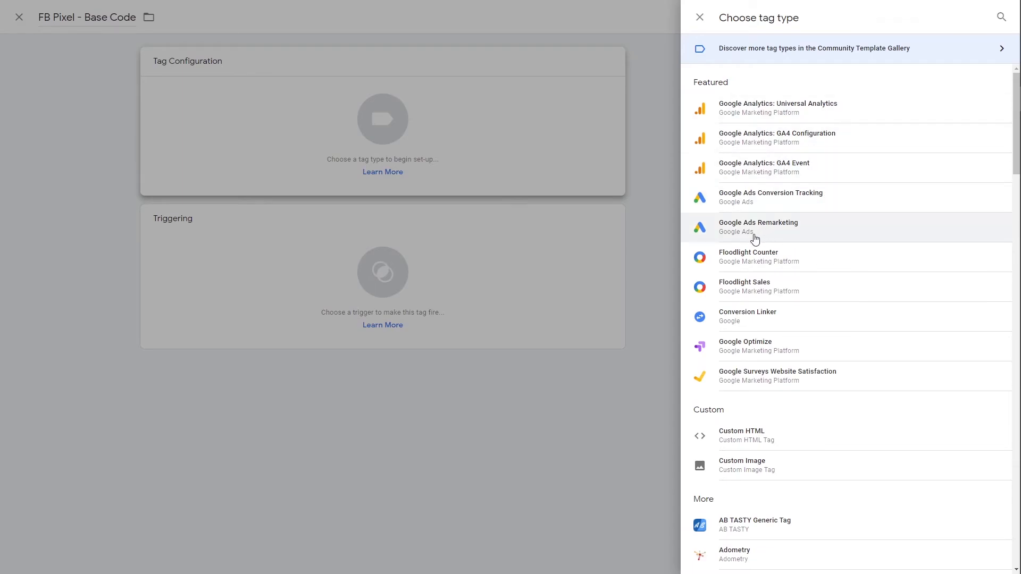
click(768, 446)
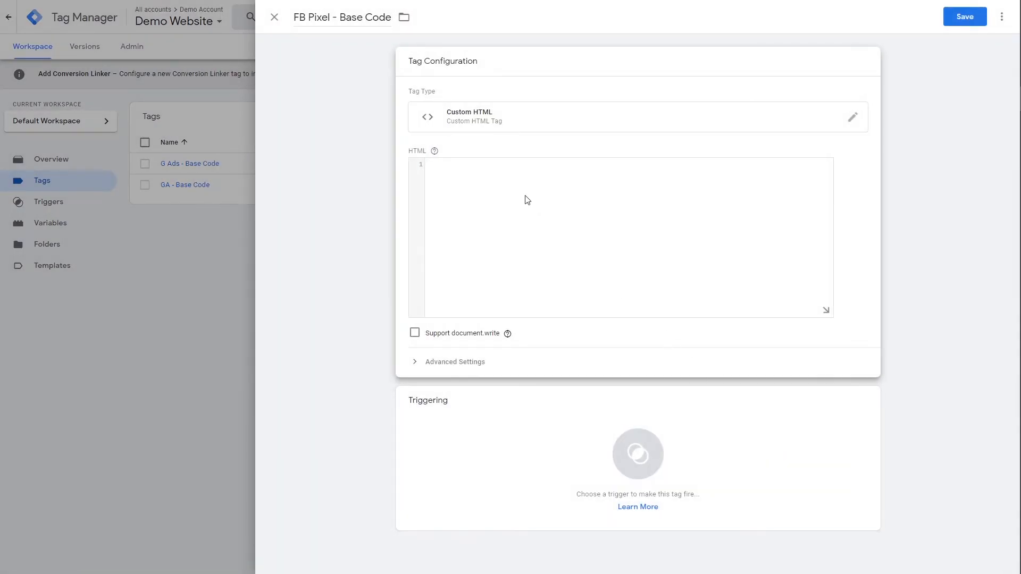
click(448, 204)
key(ctrl+v)
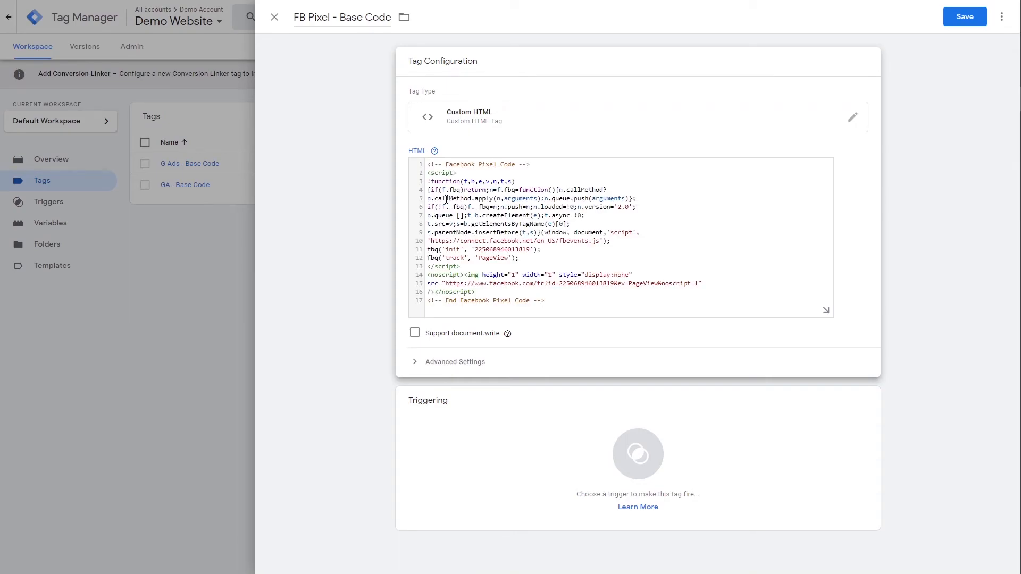
Make the tag fire on the All Pages trigger and save it
click(545, 447)
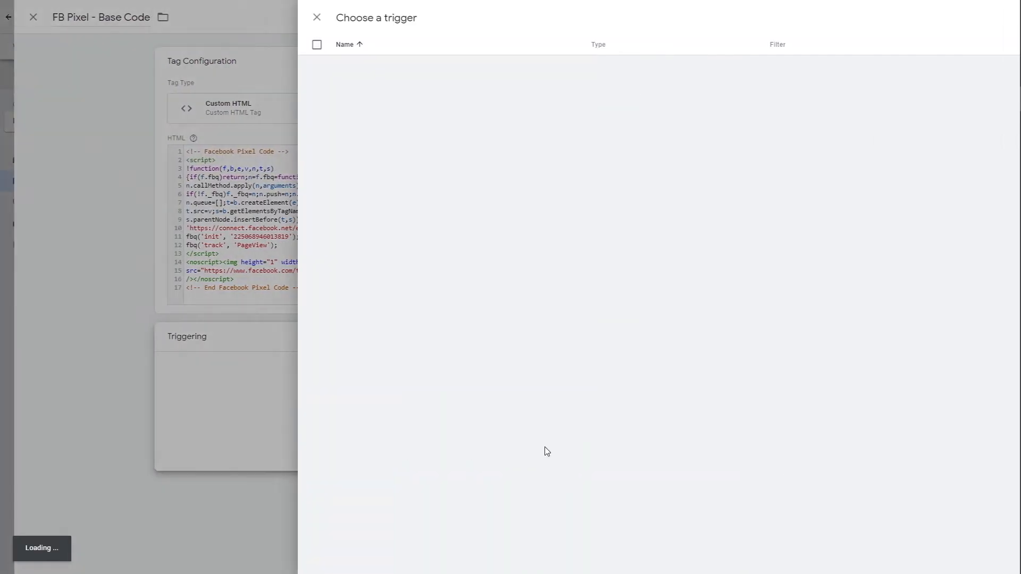
click(340, 65)
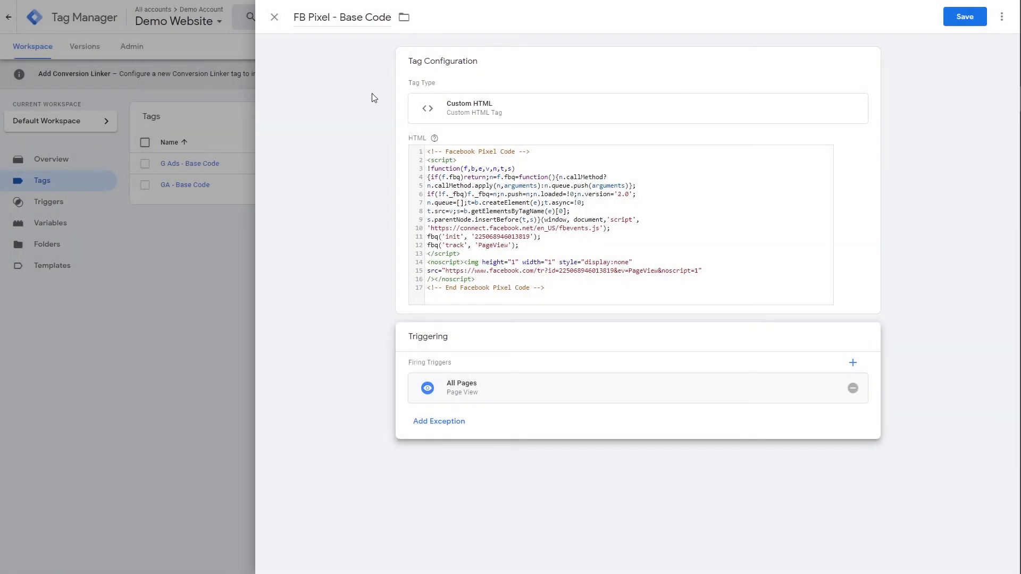
click(977, 25)
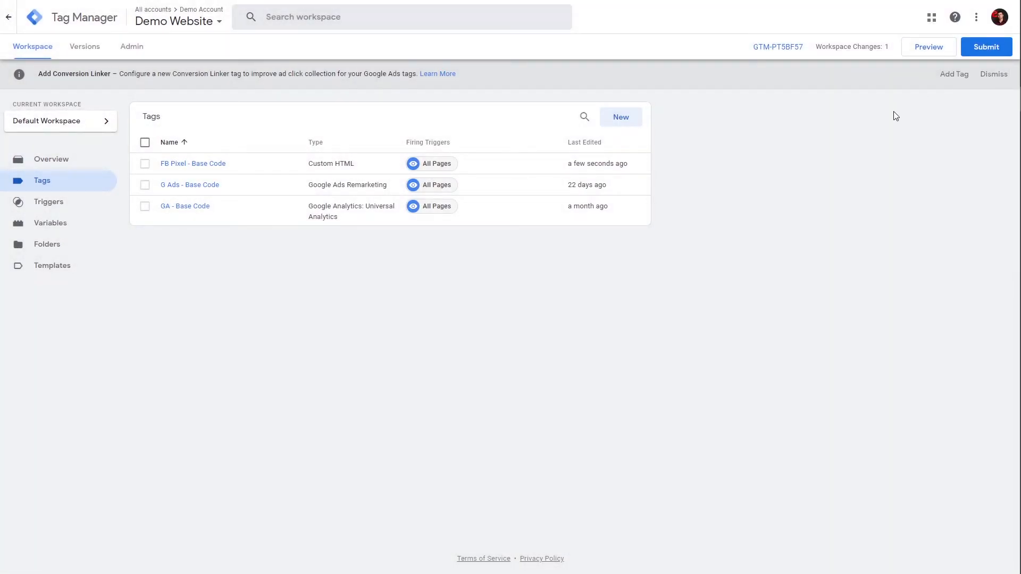
Submit the workspace changes and publish them to Live as a version named "FB Pixel"
click(982, 49)
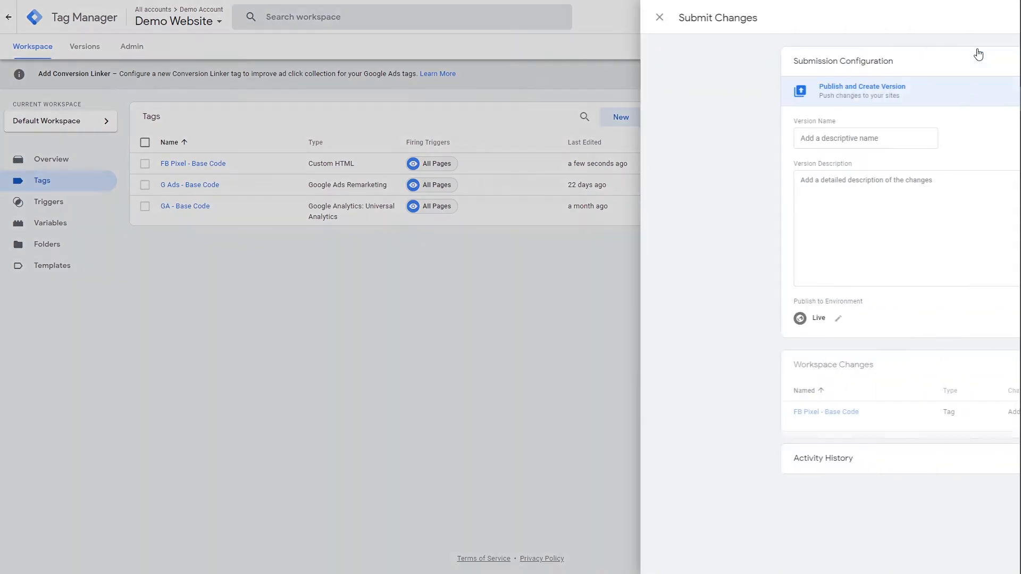
click(496, 134)
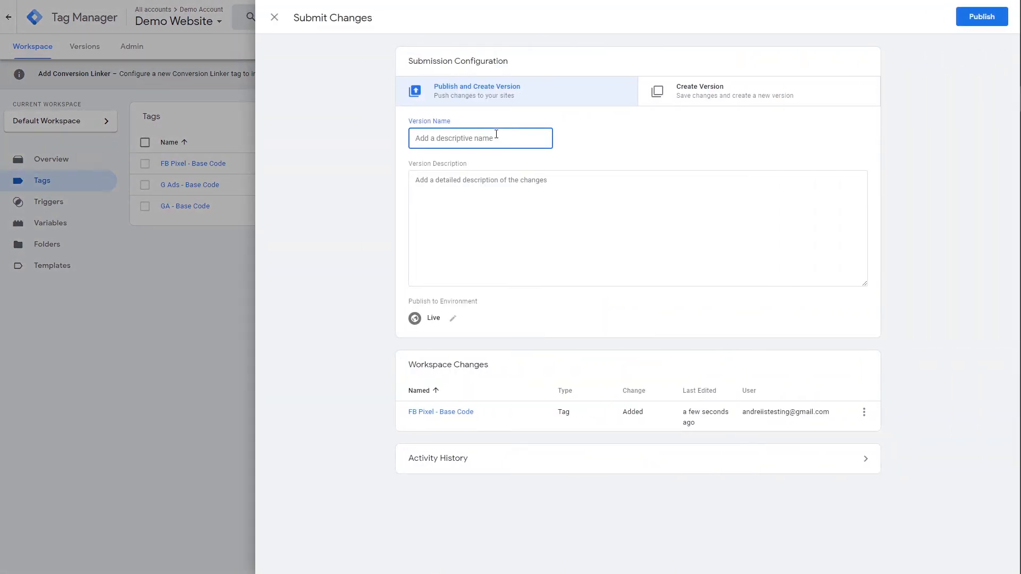
text(FB Pixel)
click(988, 23)
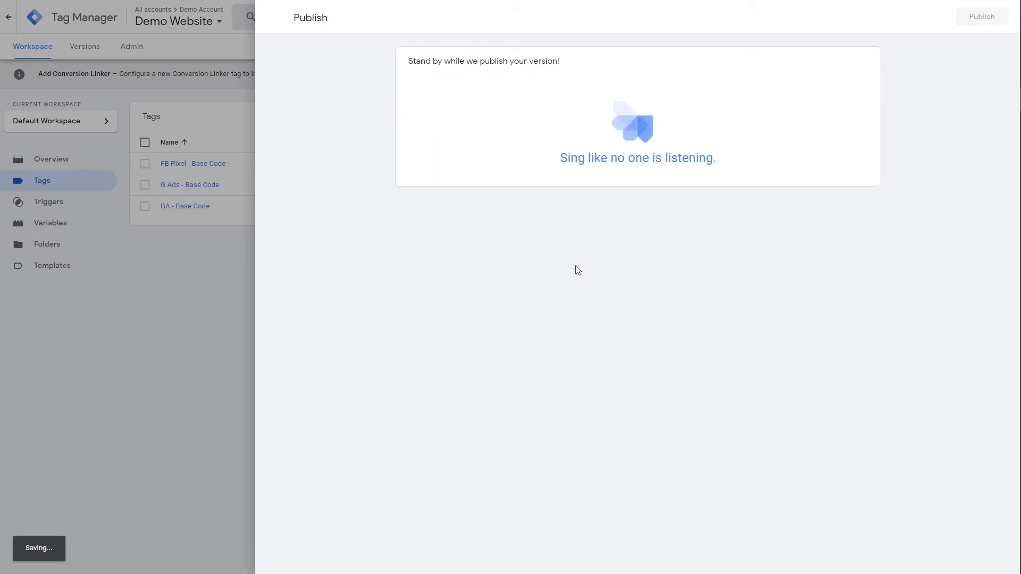